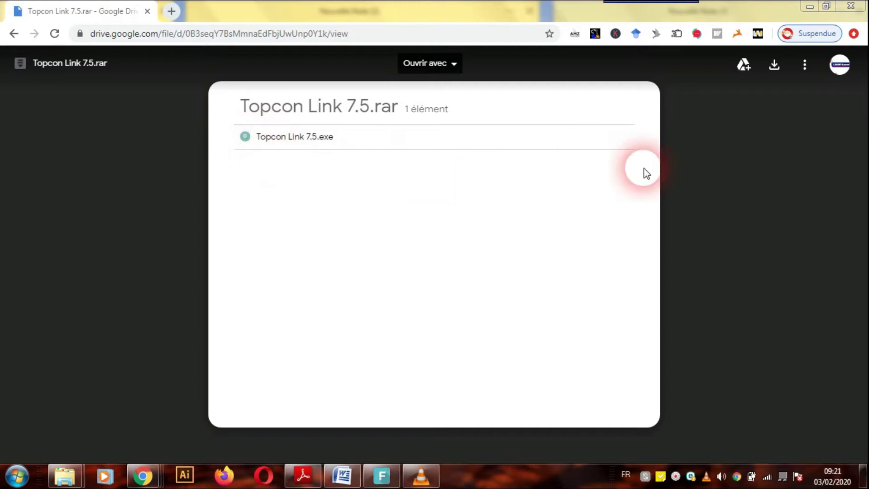
# - Start downloading Topcon Link 7.5.rar, then return to the Drive archive preview tab
pyautogui.click(774, 67)
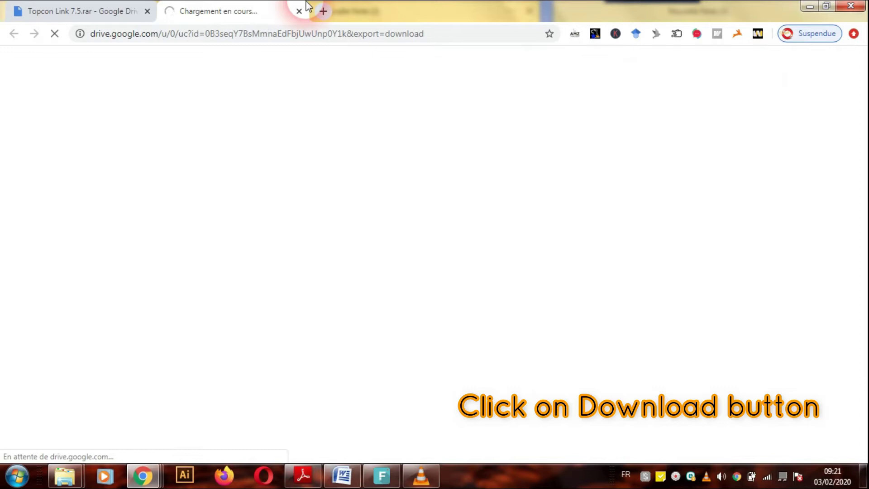
pyautogui.click(73, 18)
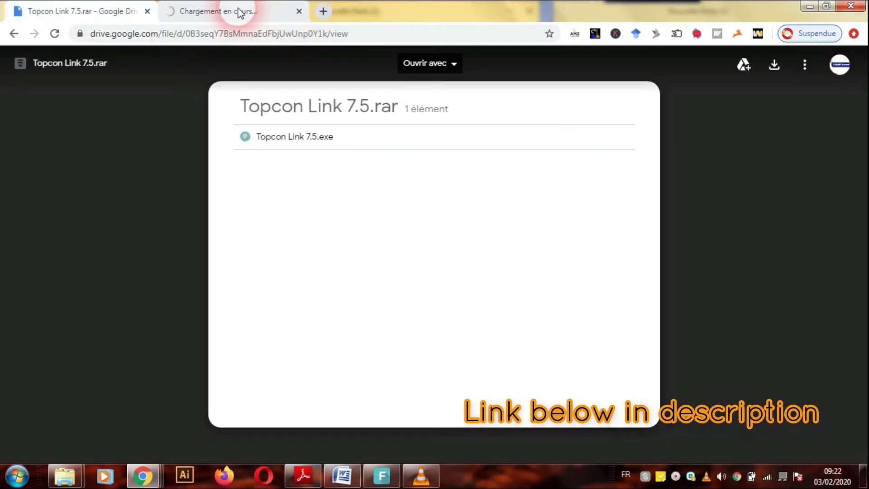
# - Let the 18,155 KB Topcon Link 7.5.rar finish downloading into Téléchargements\Topcon Link 7.5
pyautogui.click(239, 12)
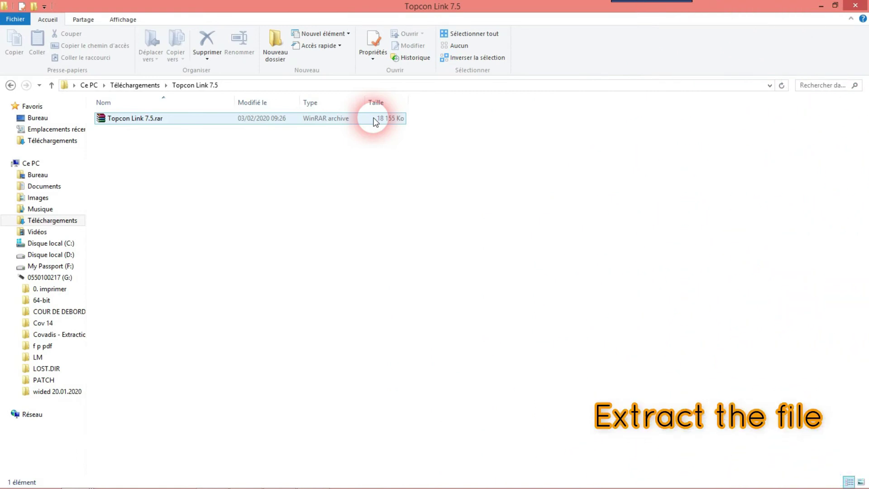
# - Extract Topcon Link 7.5.exe here from the .rar and run it as administrator
pyautogui.rightClick(374, 121)
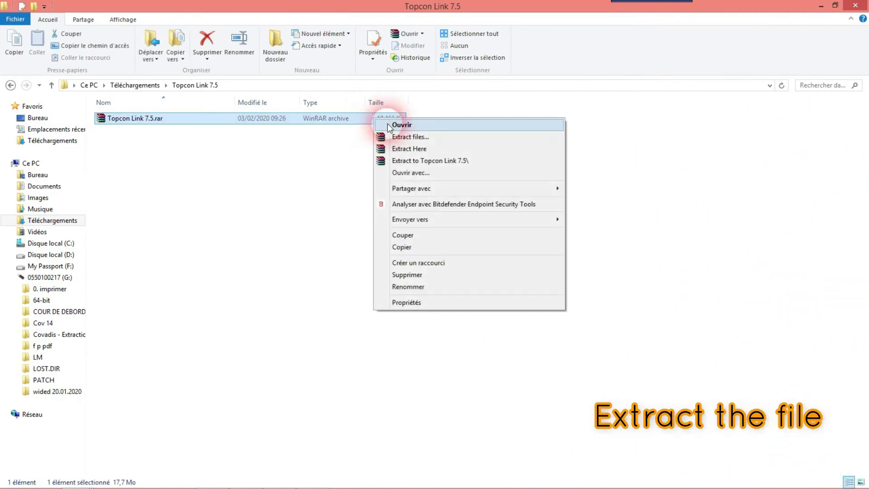
pyautogui.click(412, 152)
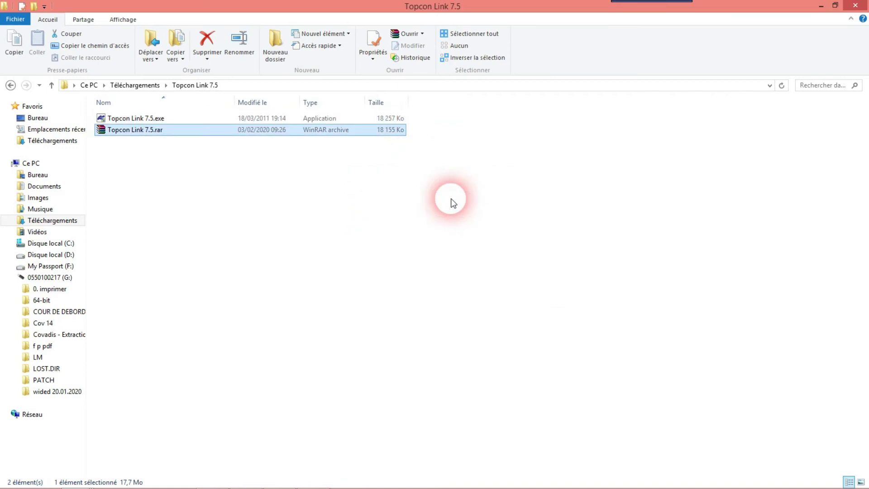
pyautogui.rightClick(400, 120)
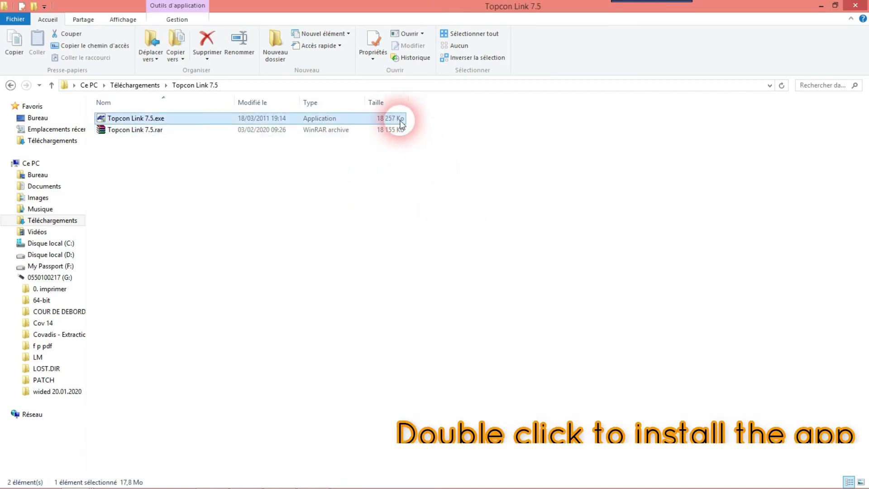
pyautogui.click(441, 152)
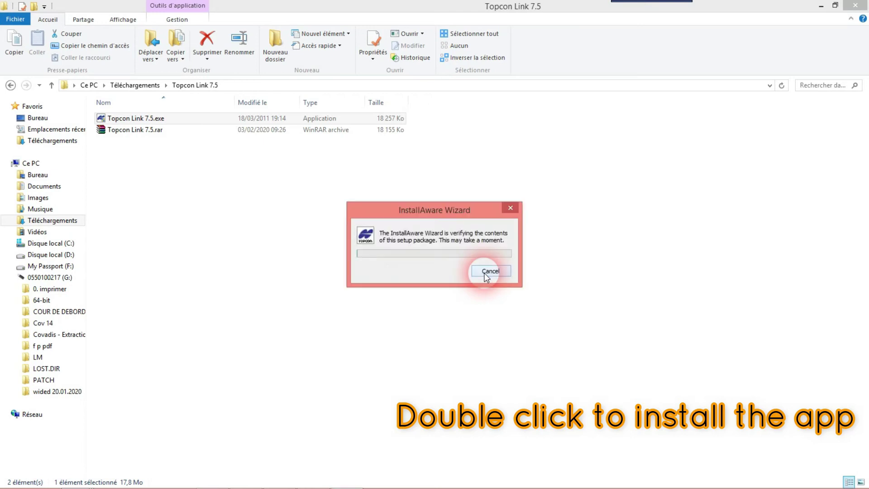
# - Bring the installer forward, get past the Welcome page, and accept the licence agreement terms
pyautogui.click(821, 6)
pyautogui.moveTo(461, 206); pyautogui.dragTo(409, 104)
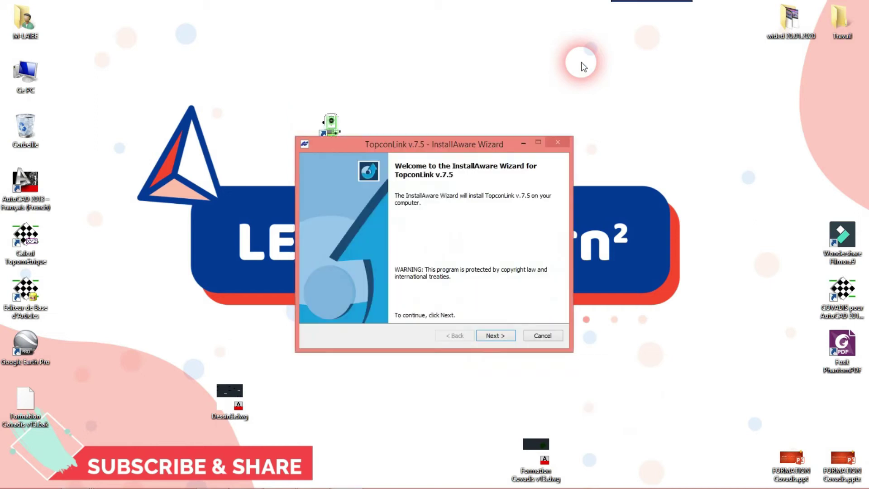
pyautogui.click(515, 330)
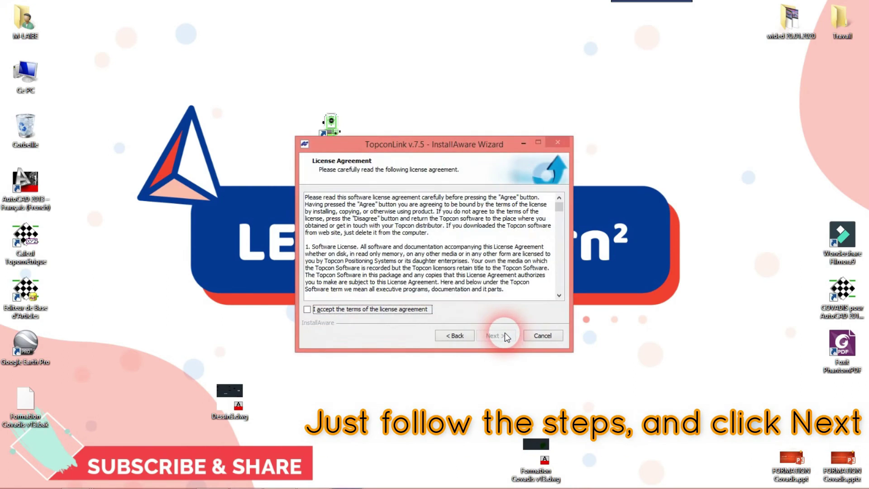
pyautogui.click(335, 312)
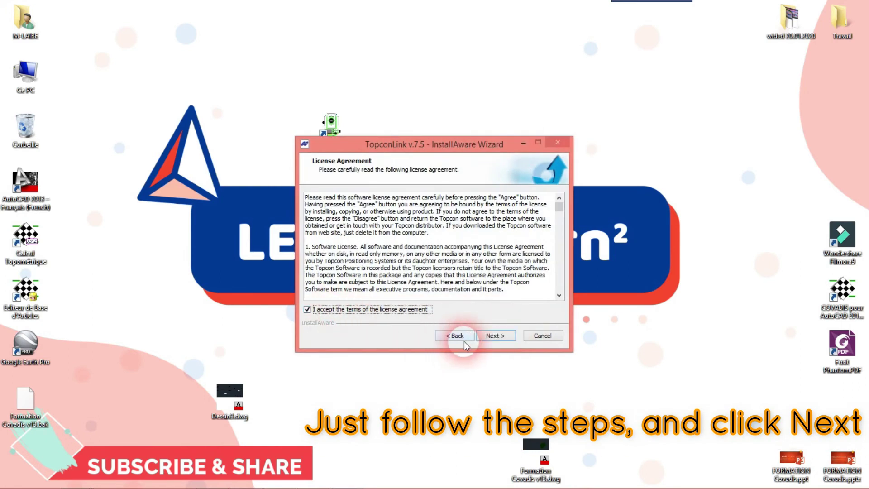
# - On Customer Registration, fill in the user name and organization, then go on to Setup Type
pyautogui.click(495, 335)
pyautogui.write('LEA')
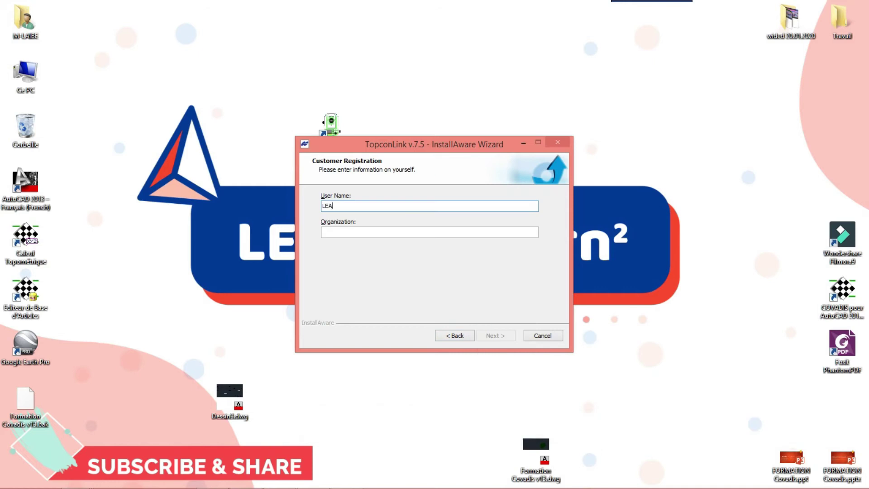
pyautogui.write('RN EARN')
pyautogui.click(342, 206)
pyautogui.write('²')
pyautogui.write('²')
pyautogui.write('&')
pyautogui.press('Delete')
pyautogui.click(340, 237)
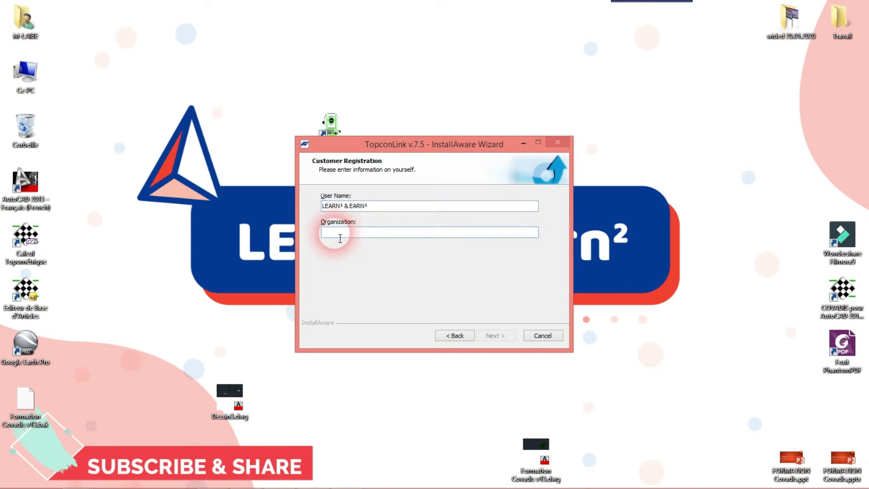
pyautogui.write('L E')
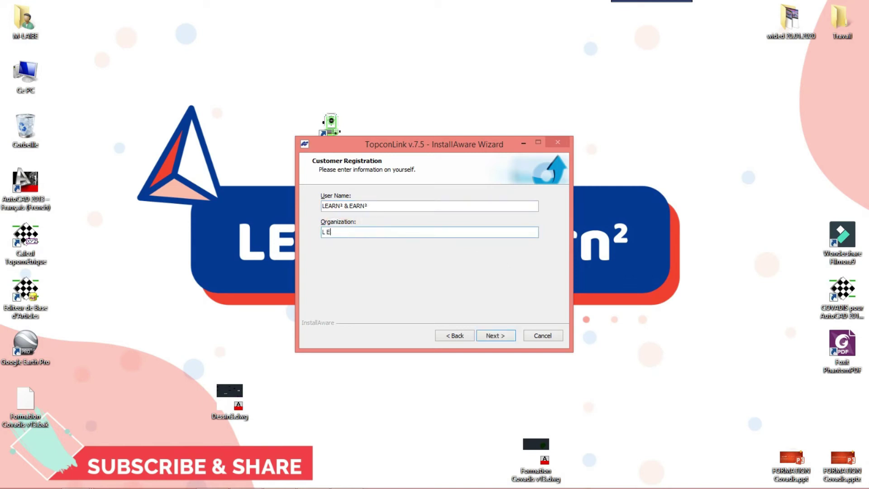
pyautogui.click(501, 337)
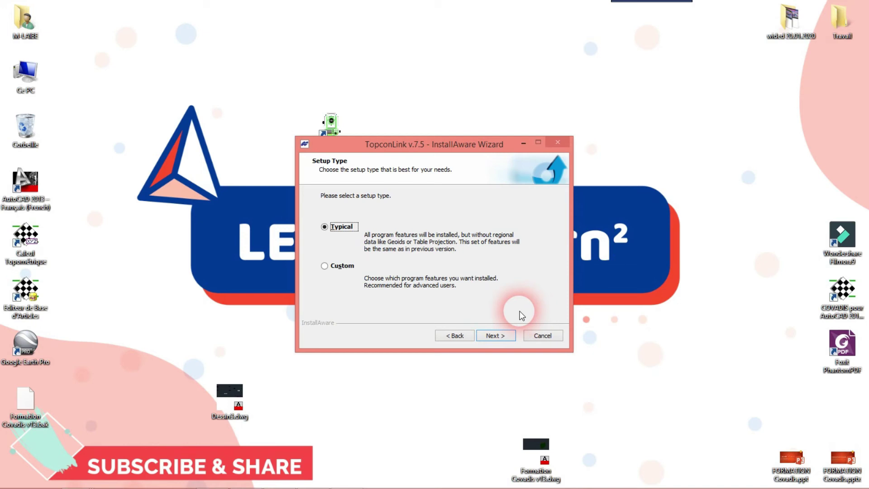
# - Choose the Custom setup type and collapse the 2009, 2003 and 99 geoid groups in the feature tree
pyautogui.click(344, 271)
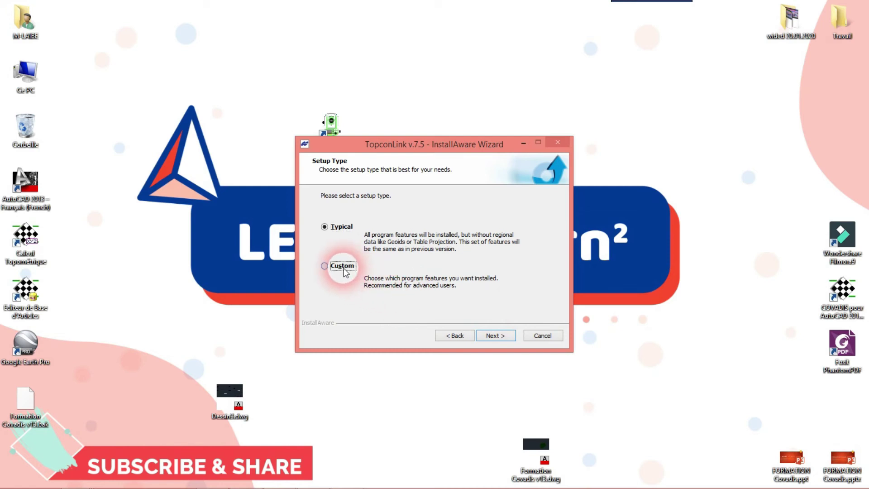
pyautogui.click(502, 335)
pyautogui.click(379, 226)
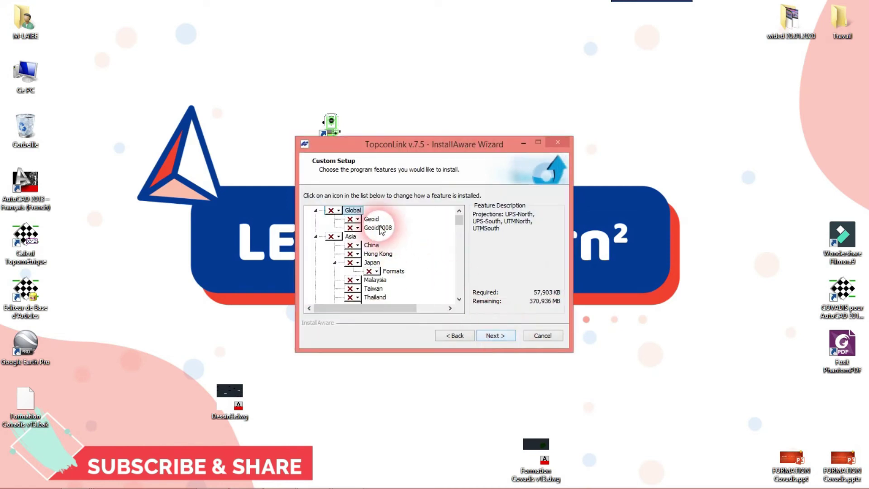
pyautogui.click(456, 229)
pyautogui.moveTo(456, 230); pyautogui.dragTo(398, 299)
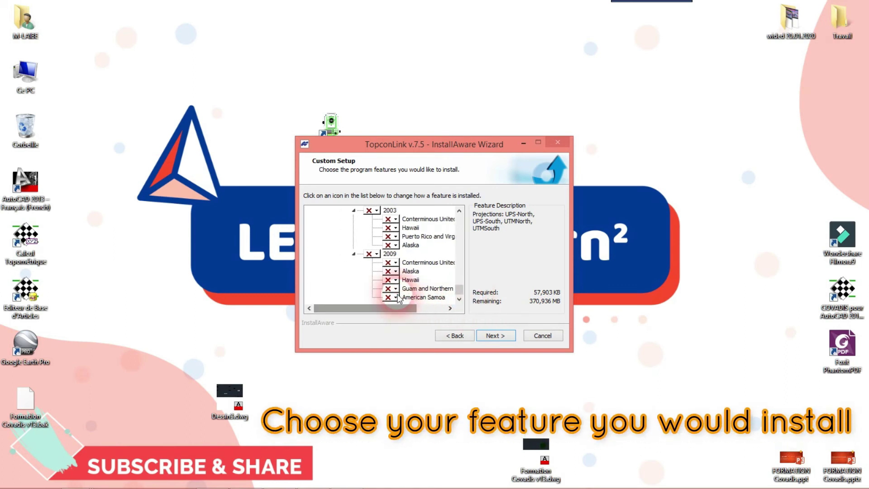
pyautogui.click(353, 254)
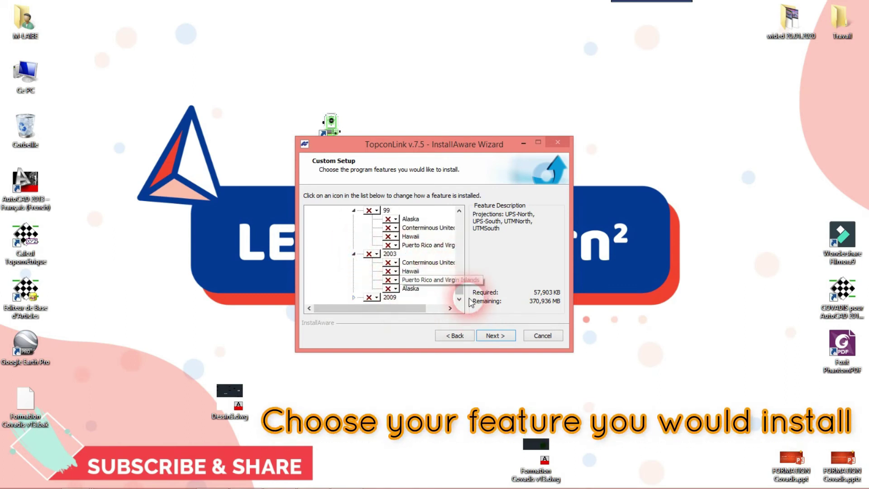
pyautogui.click(365, 258)
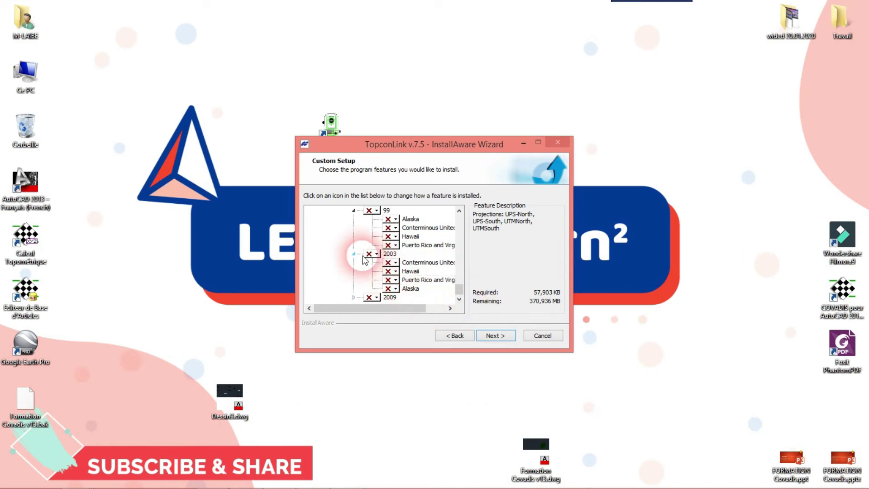
pyautogui.click(355, 253)
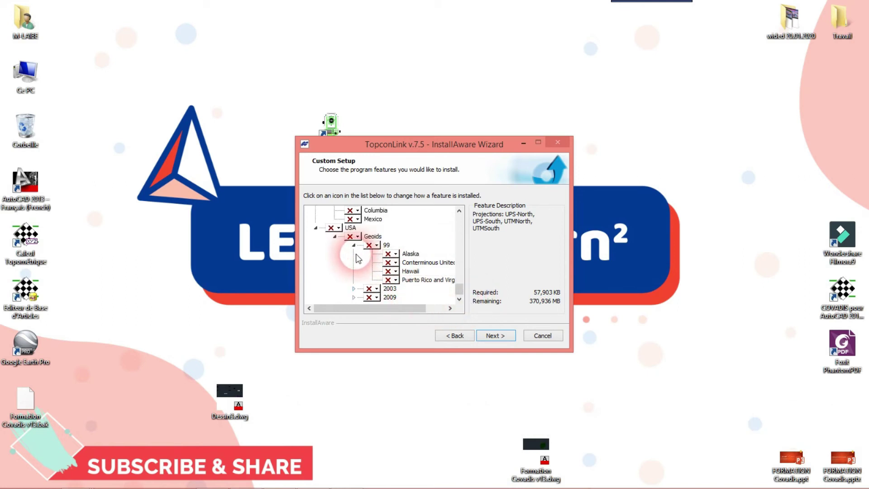
pyautogui.click(354, 244)
pyautogui.click(356, 245)
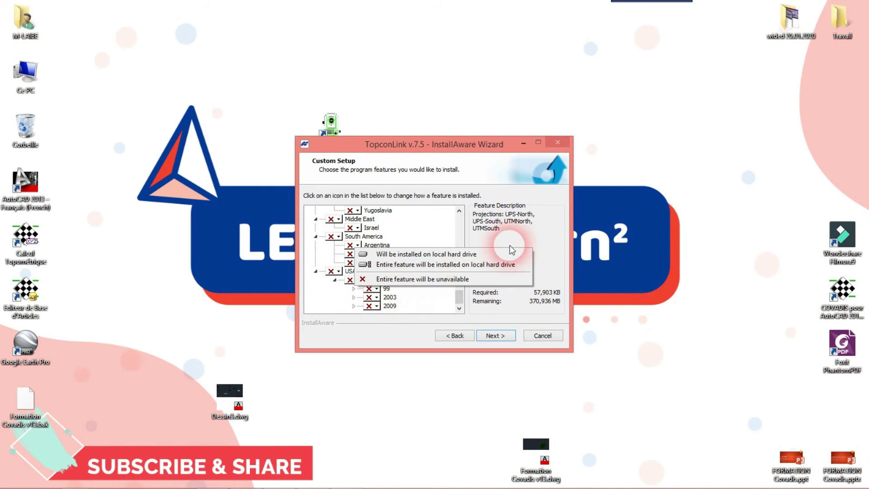
pyautogui.click(478, 178)
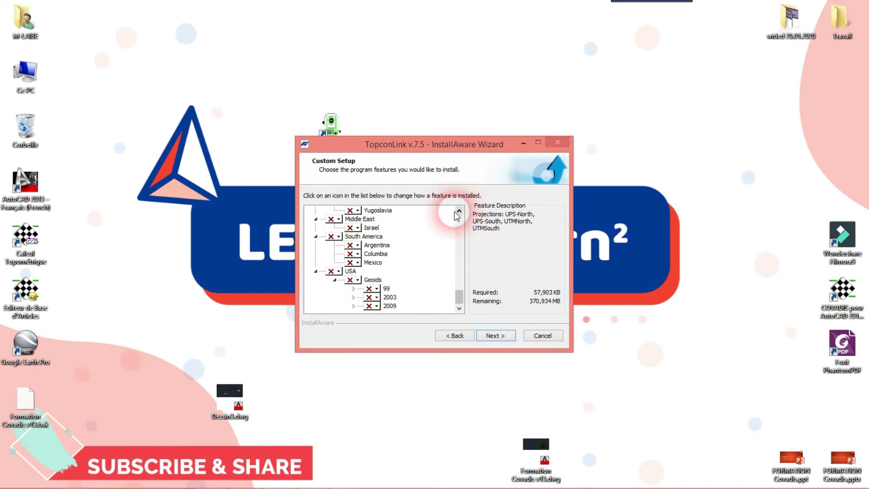
# - Set the USA projection feature to 'Will be installed on local hard drive', then scroll back up the list
pyautogui.click(340, 272)
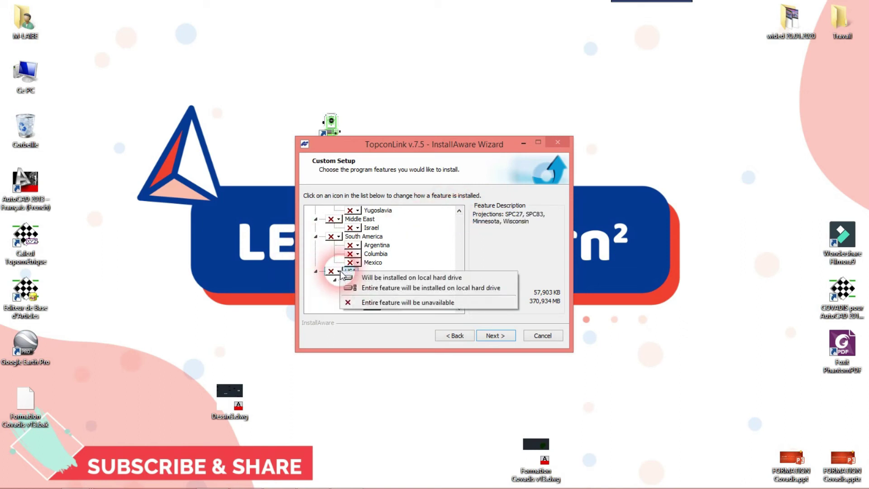
pyautogui.click(365, 278)
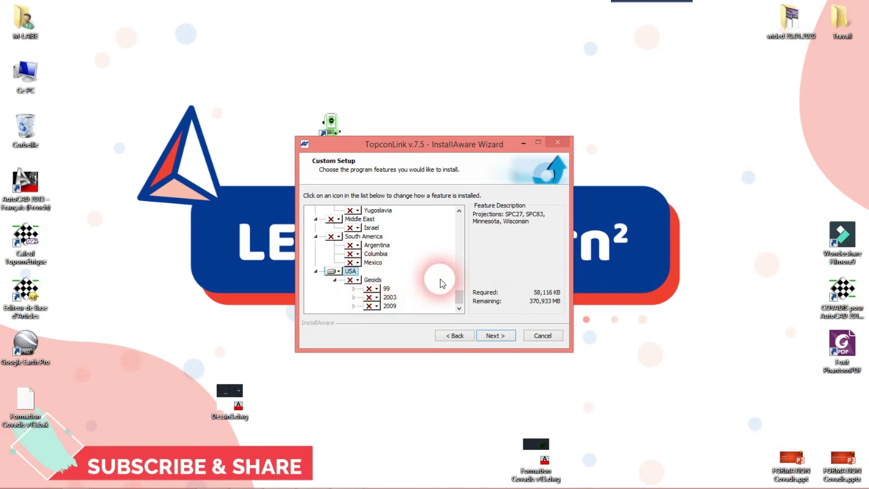
pyautogui.click(459, 211)
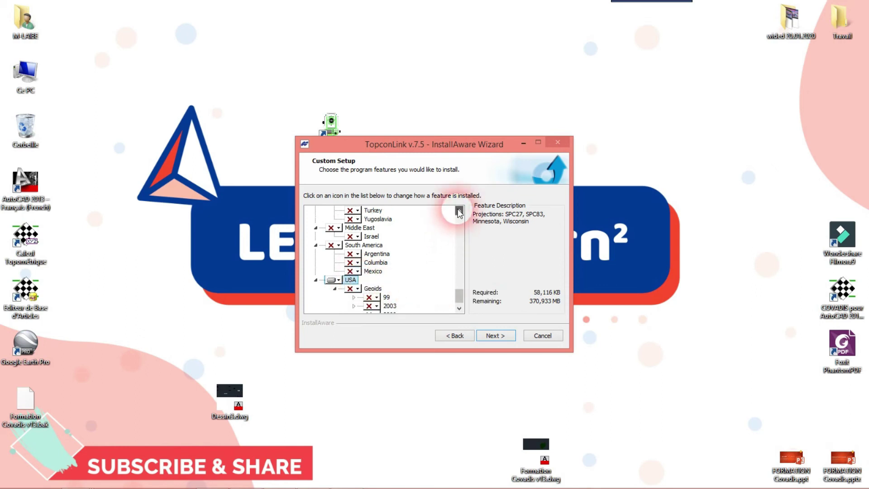
pyautogui.click(459, 211)
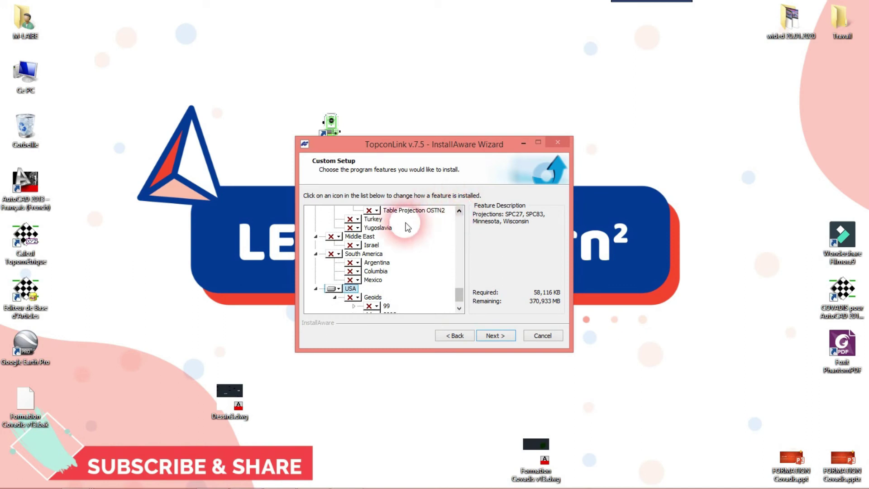
pyautogui.click(459, 211)
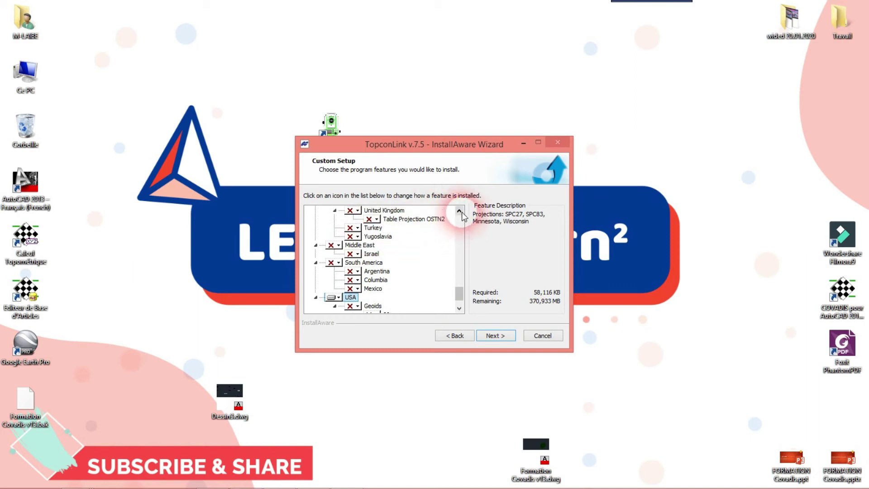
pyautogui.click(462, 212)
pyautogui.click(462, 212)
pyautogui.click(462, 212)
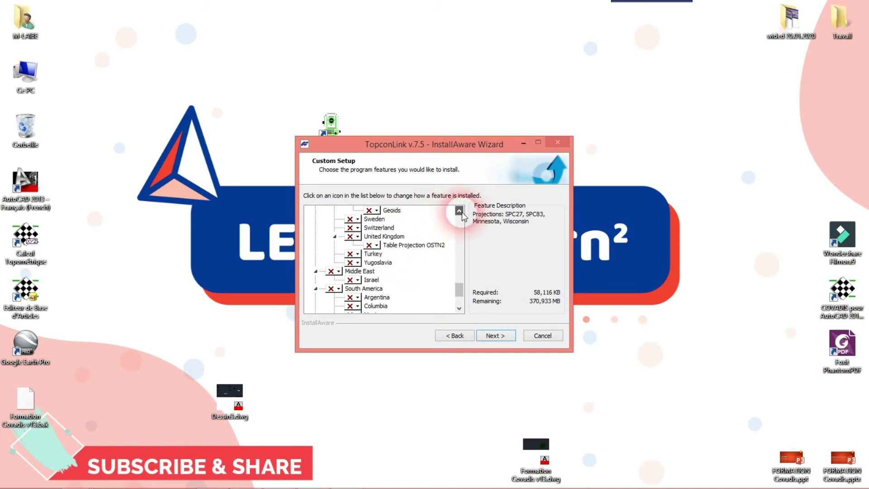
pyautogui.click(459, 212)
pyautogui.click(459, 212)
pyautogui.click(459, 212)
pyautogui.click(459, 212)
pyautogui.click(460, 212)
pyautogui.click(460, 212)
pyautogui.click(459, 212)
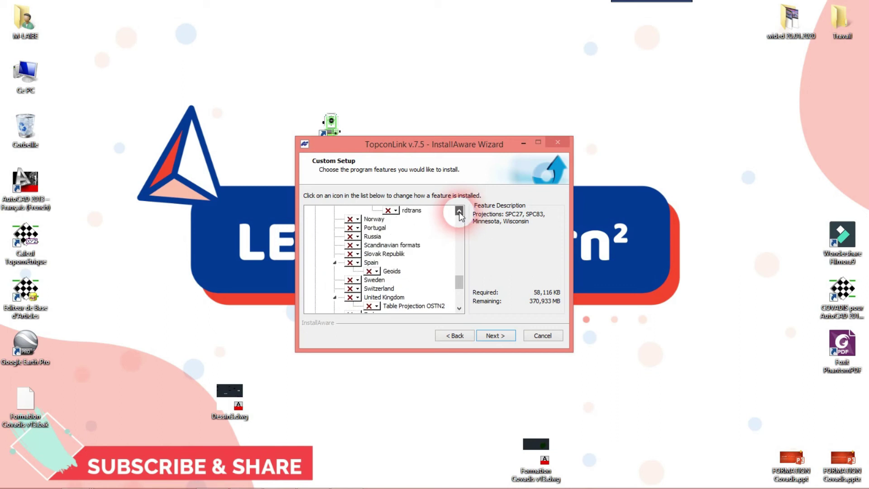
pyautogui.click(459, 212)
pyautogui.click(459, 212)
pyautogui.click(459, 212)
pyautogui.click(459, 212)
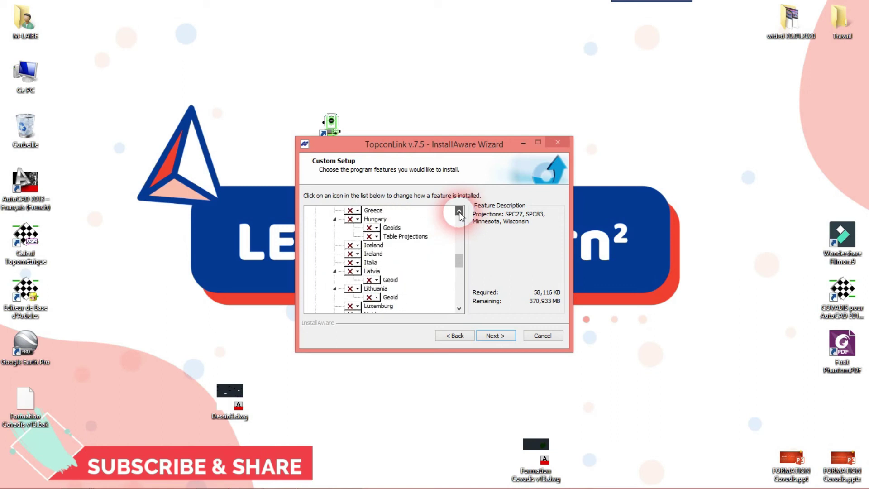
pyautogui.click(459, 212)
pyautogui.click(459, 212)
pyautogui.moveTo(459, 219)
pyautogui.mouseDown()
pyautogui.moveTo(458, 252)
pyautogui.moveTo(461, 219)
pyautogui.mouseUp()
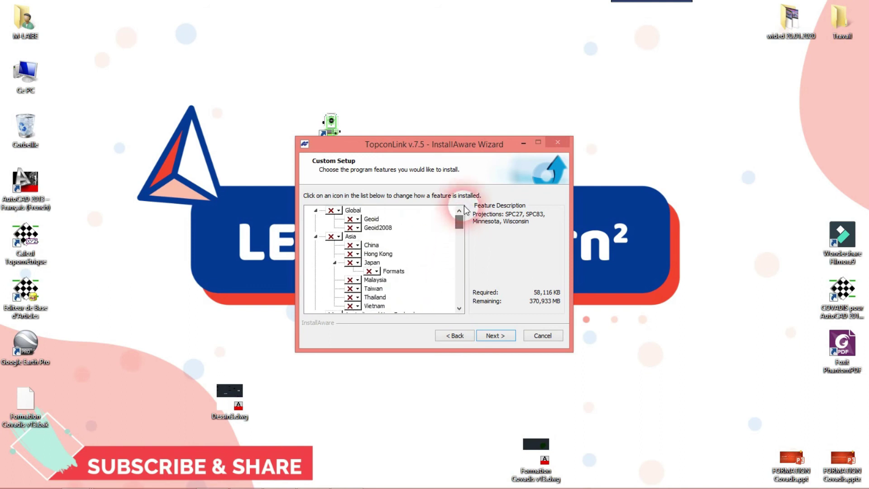
# - Set the Global feature to install on the local hard drive and confirm the selection
pyautogui.click(342, 211)
pyautogui.click(362, 216)
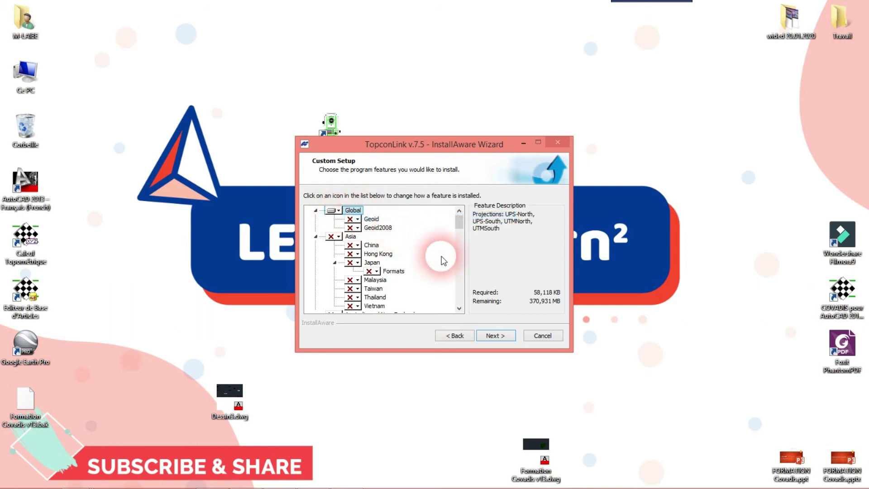
pyautogui.click(498, 335)
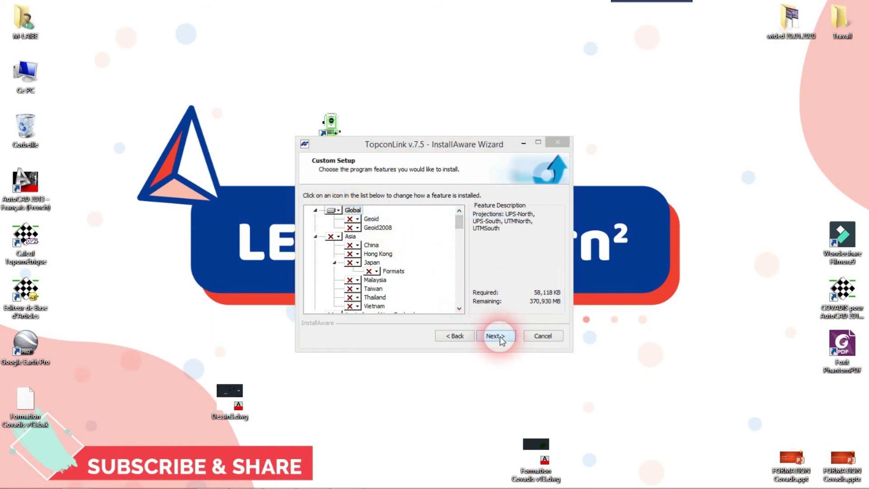
# - Enable desktop shortcuts, install for anyone who uses this computer, and start the installation
pyautogui.click(500, 336)
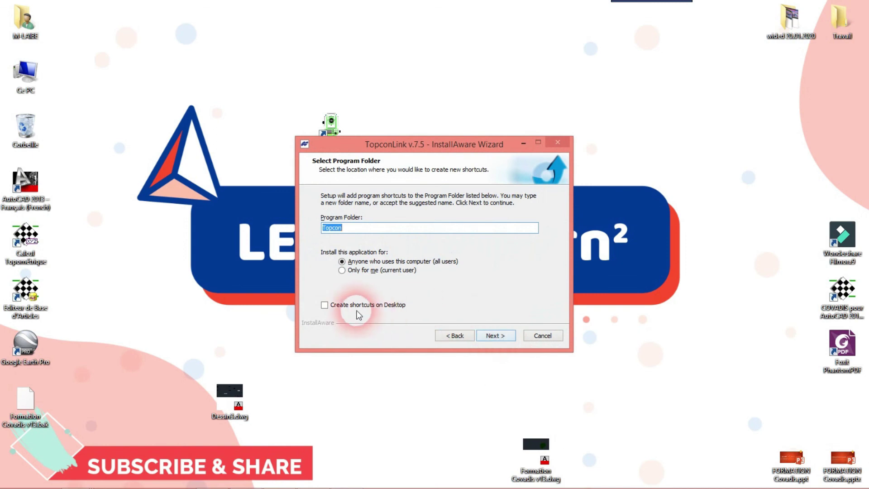
pyautogui.click(352, 310)
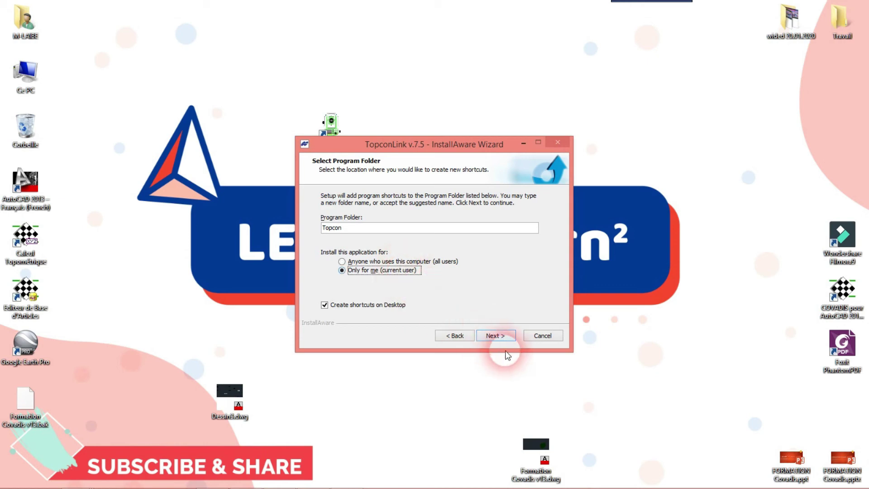
pyautogui.click(496, 335)
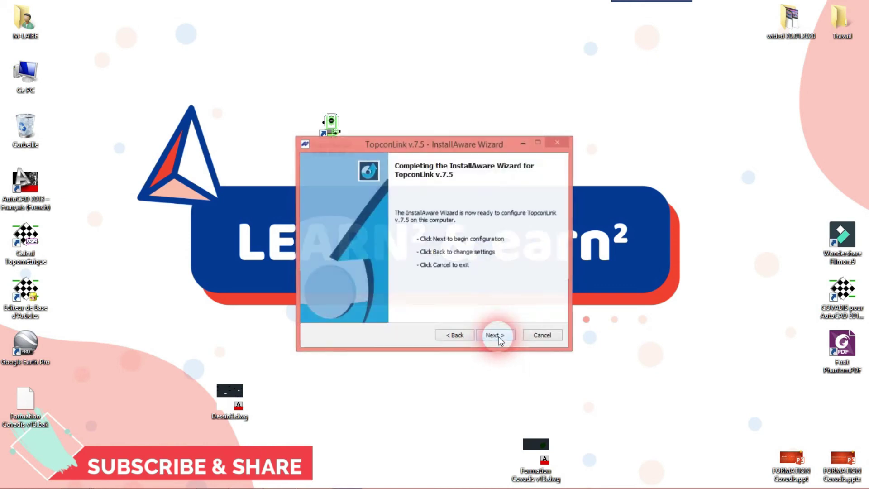
pyautogui.click(455, 336)
pyautogui.click(399, 261)
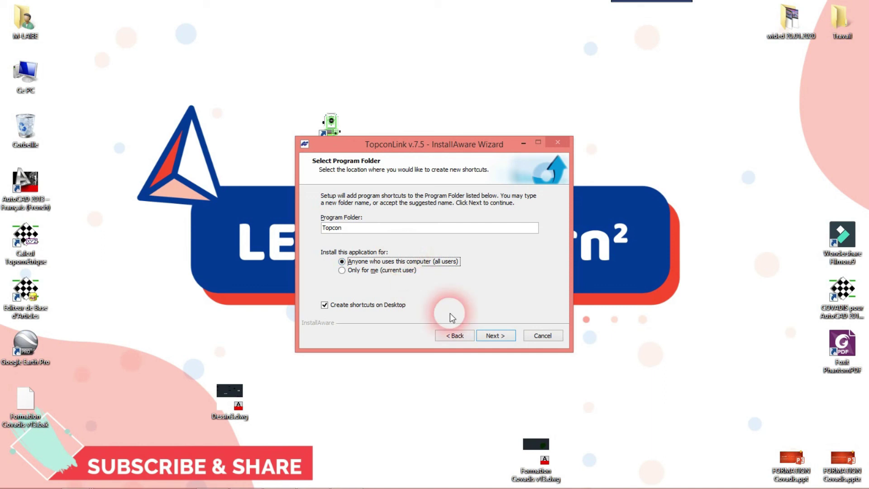
pyautogui.click(496, 335)
pyautogui.click(496, 336)
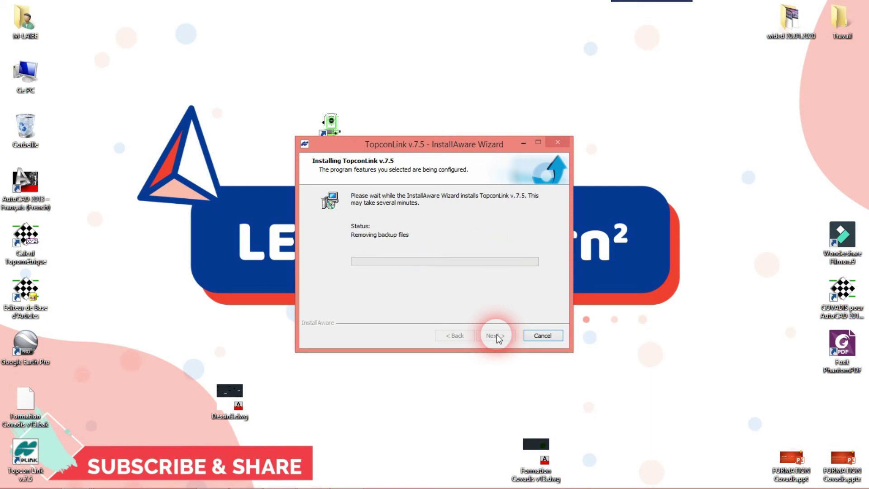
# - Close the finished wizard, launch Topcon Link v7.5 from its desktop shortcut, and maximize it
pyautogui.click(496, 336)
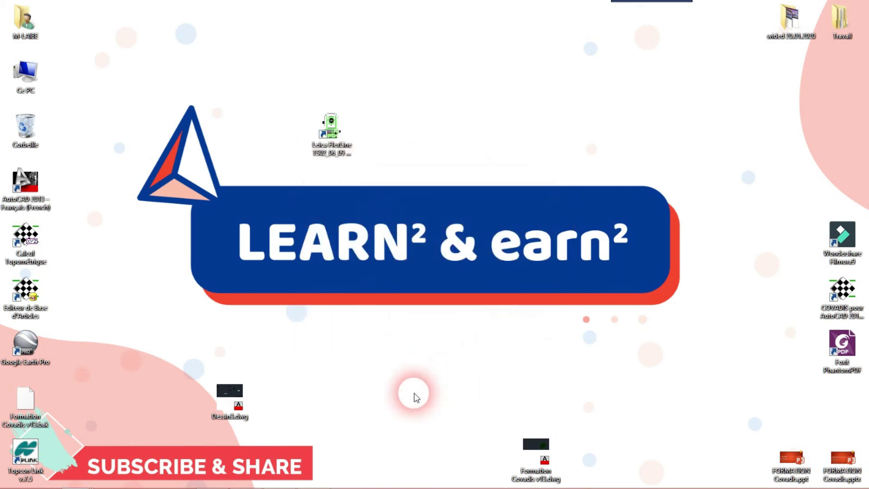
pyautogui.moveTo(43, 459); pyautogui.dragTo(400, 132)
pyautogui.click(472, 130)
pyautogui.doubleClick(364, 136)
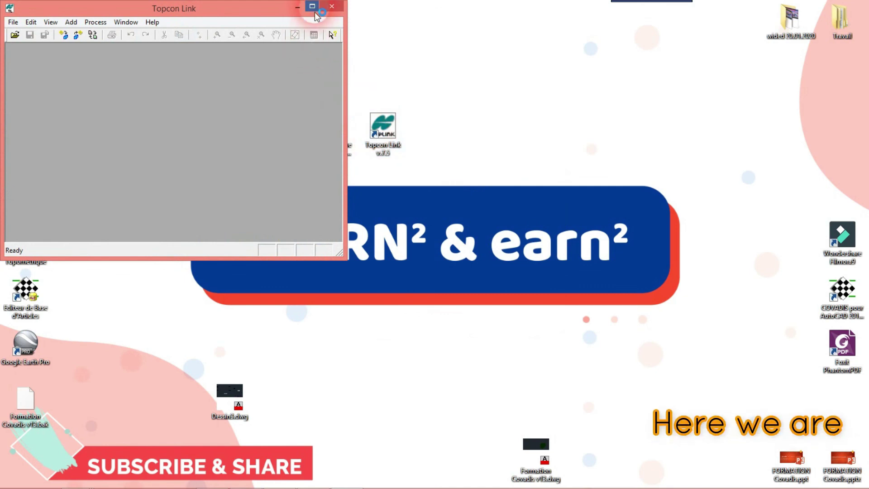
pyautogui.click(313, 7)
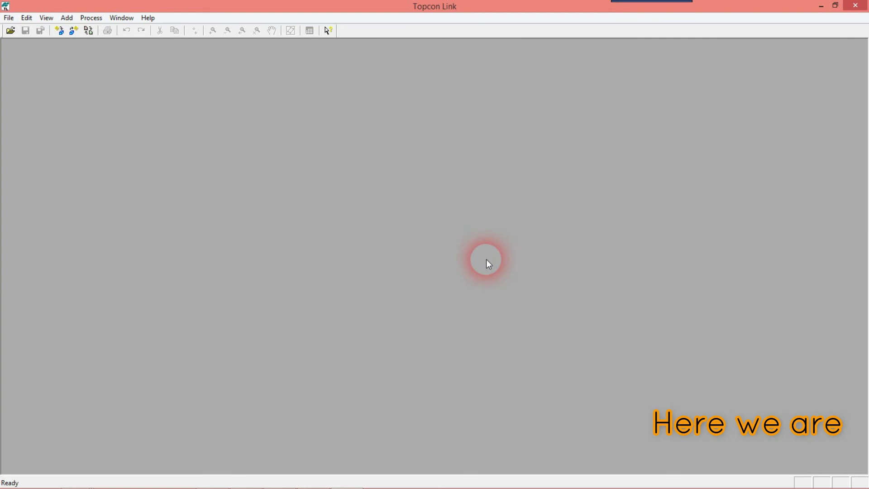
# - Open Topcon Link's File menu to show Import from Device, Export to Device and Convert Files
pyautogui.click(9, 18)
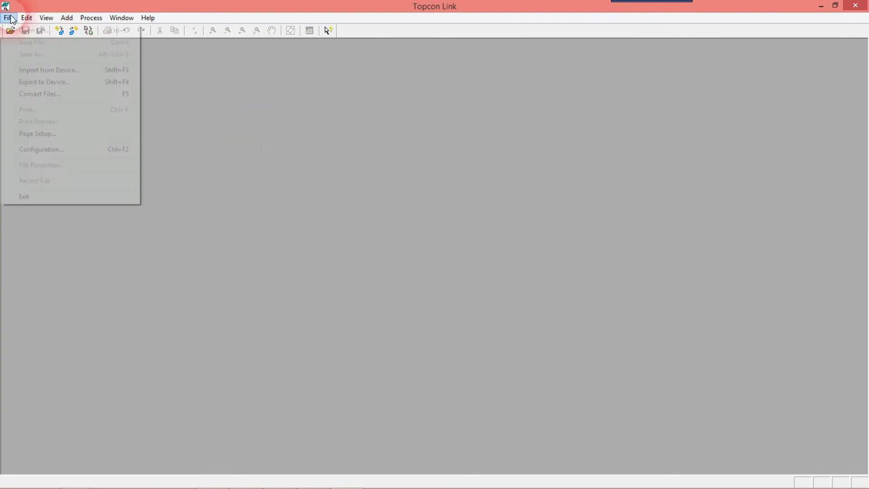